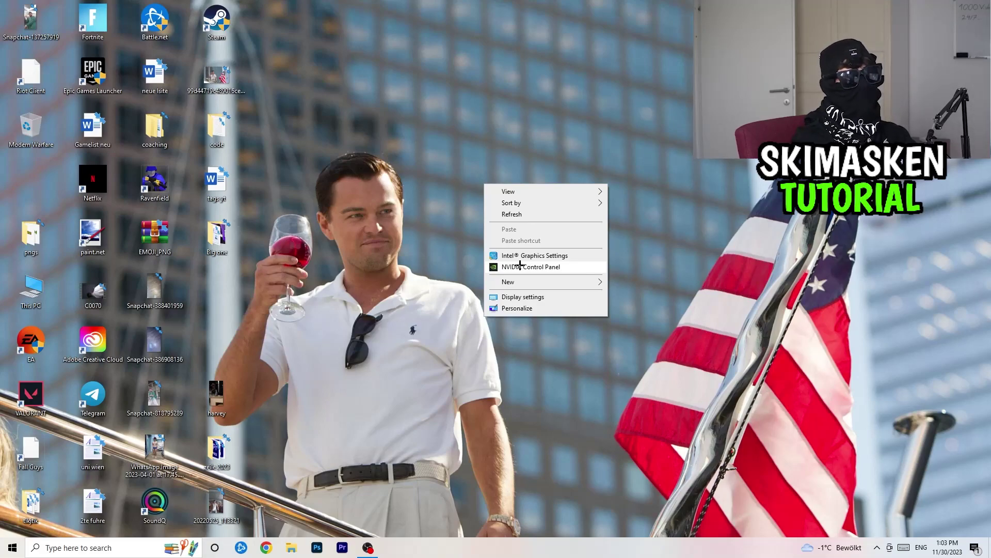
# Open the NVIDIA Control Panel's resolution settings and select the native 1080p, 1920 × 1080 resolution
pyautogui.click(520, 266)
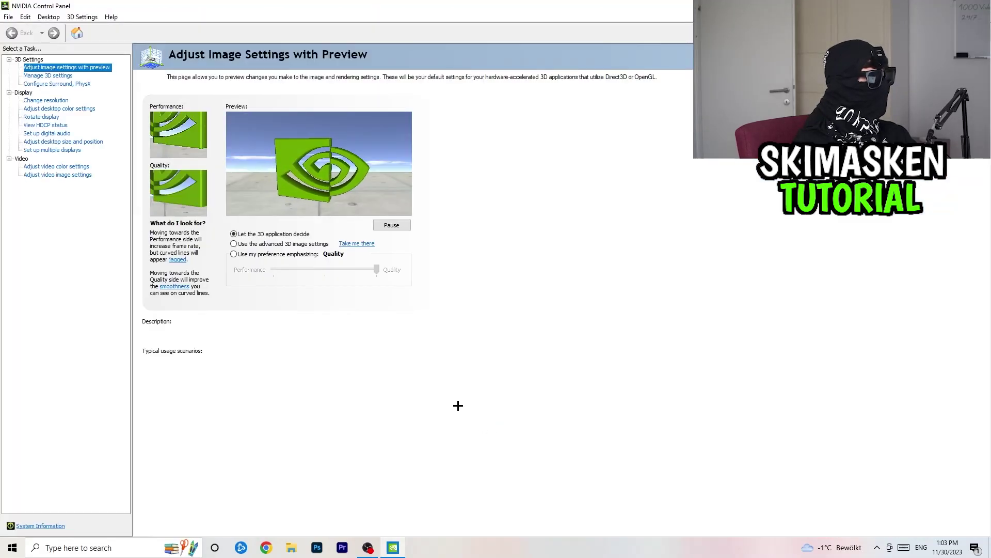
pyautogui.click(49, 101)
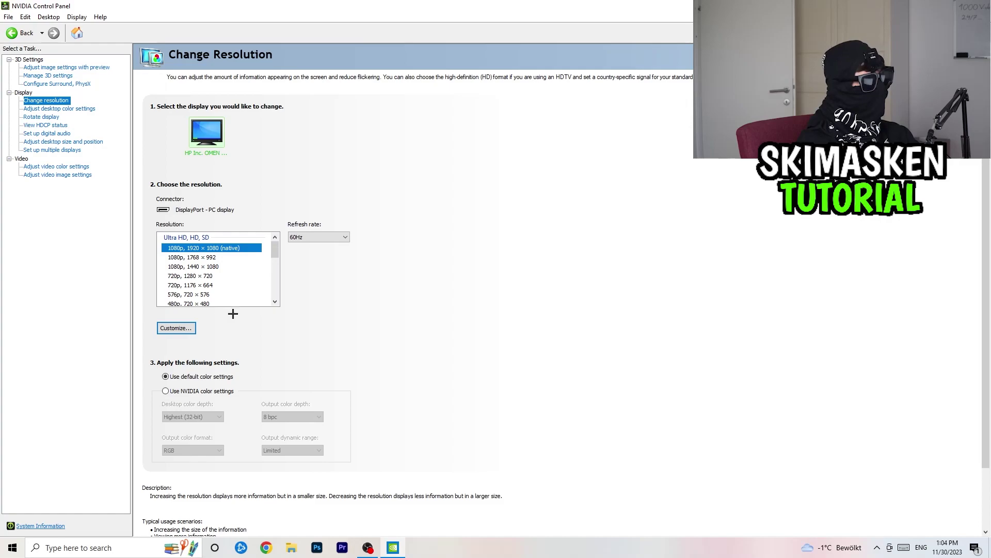
pyautogui.click(232, 257)
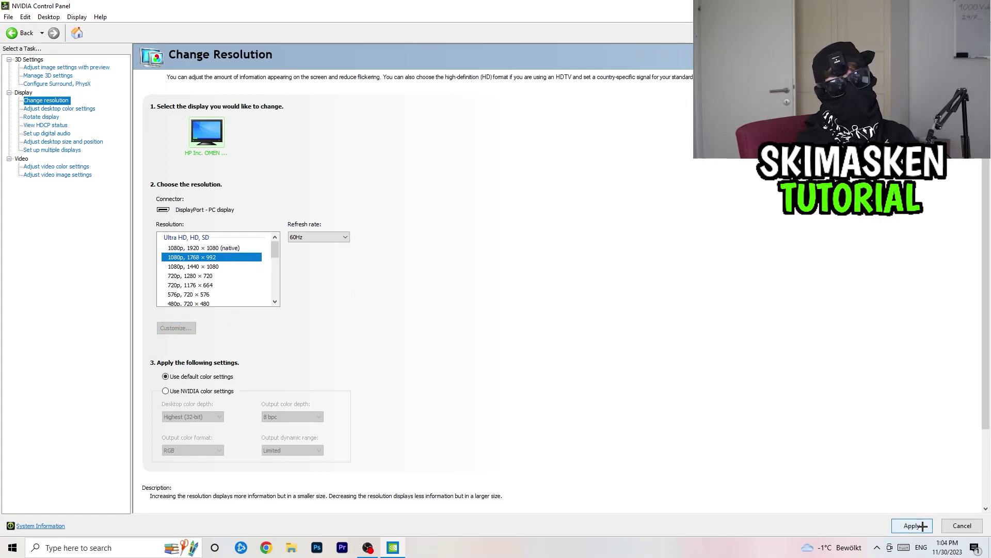
pyautogui.click(215, 249)
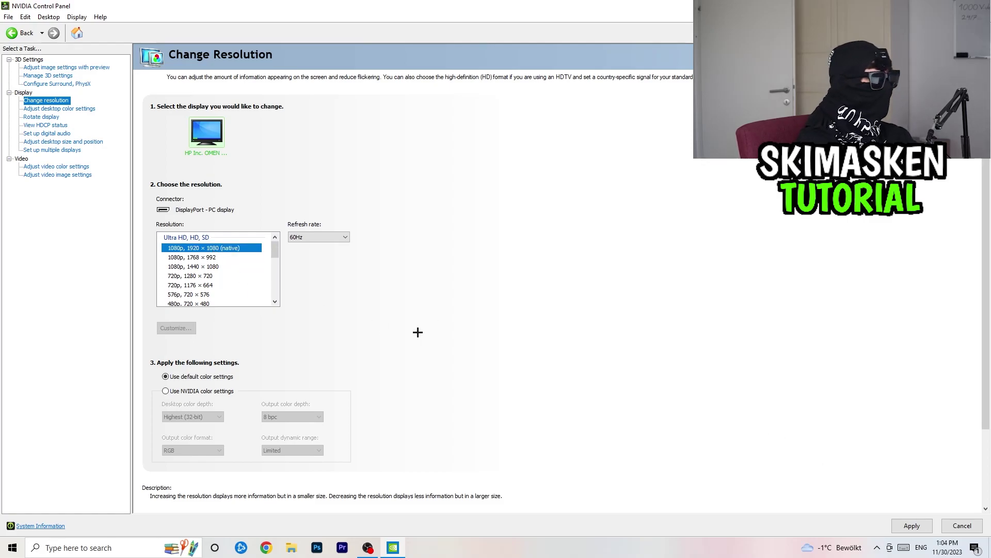
pyautogui.click(218, 266)
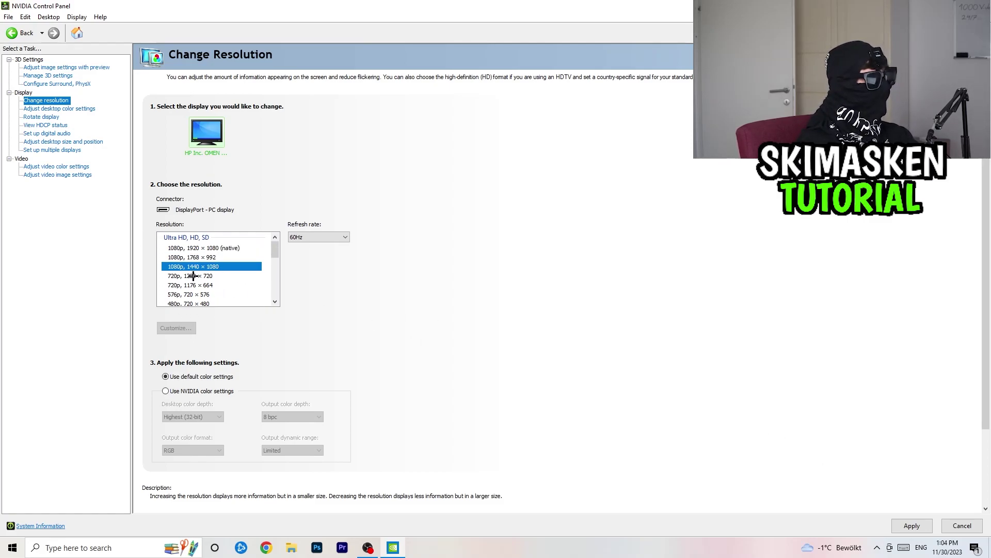
pyautogui.click(207, 248)
pyautogui.scroll(-3, 356, 339)
pyautogui.scroll(3, 358, 338)
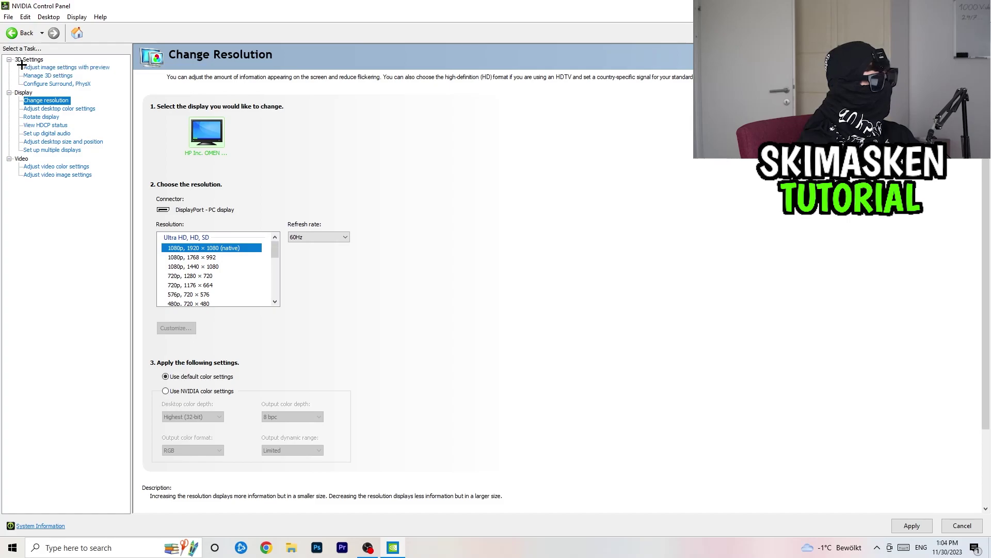
# Open the image settings with preview, and close the NVIDIA Control Panel while applying the pending changes
pyautogui.click(50, 68)
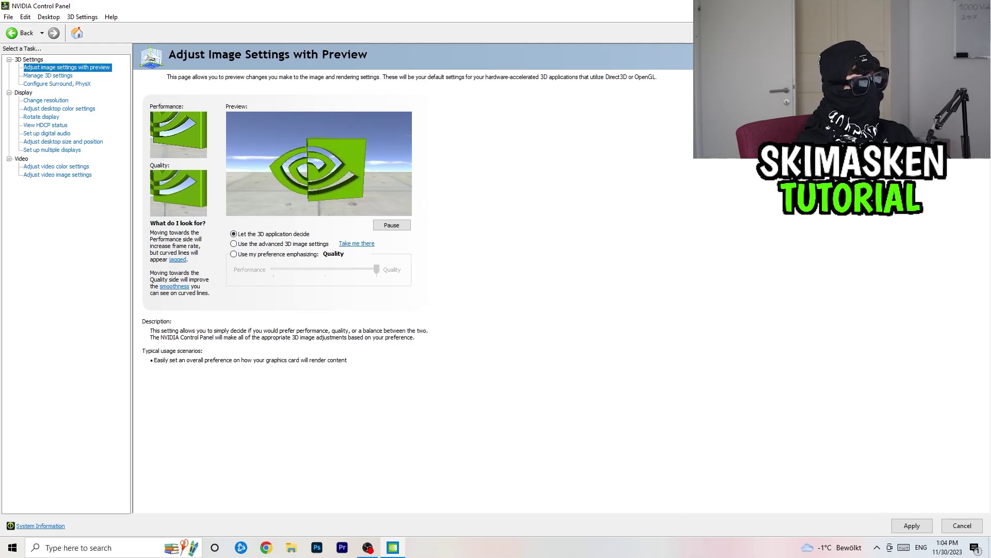
pyautogui.hotkey('alt', 'F4')
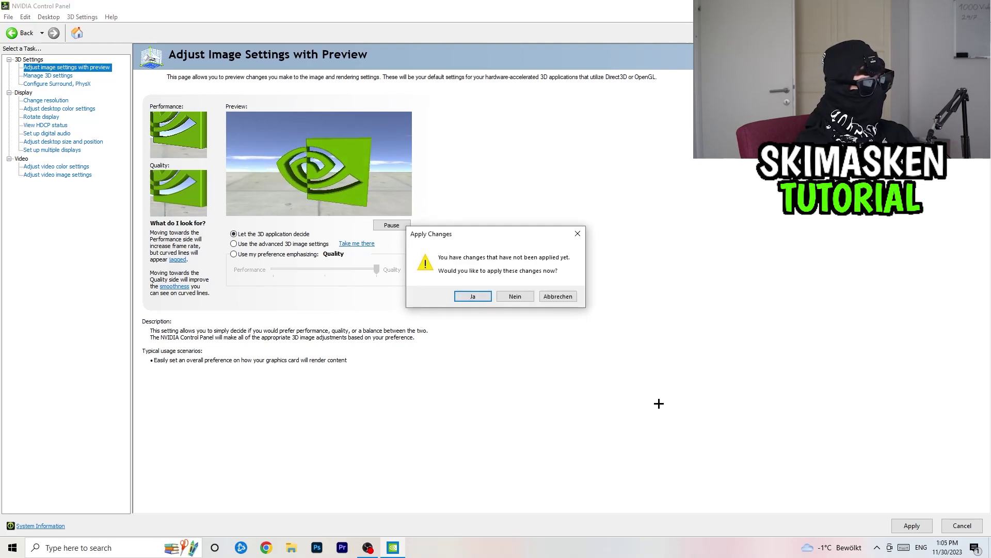
pyautogui.click(483, 295)
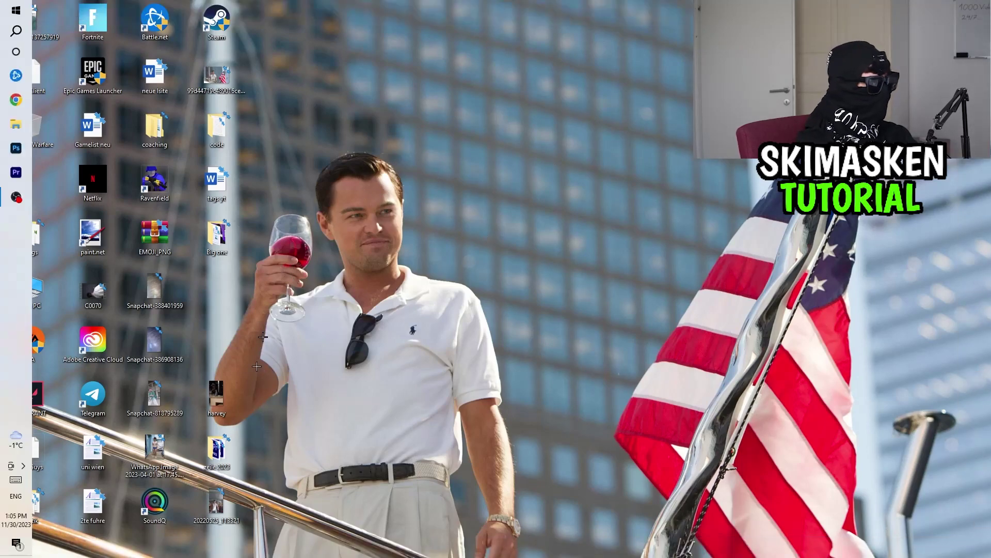
# Open Task Manager maximized and inspect the running processes and the actions available for Google Chrome
pyautogui.rightClick(523, 552)
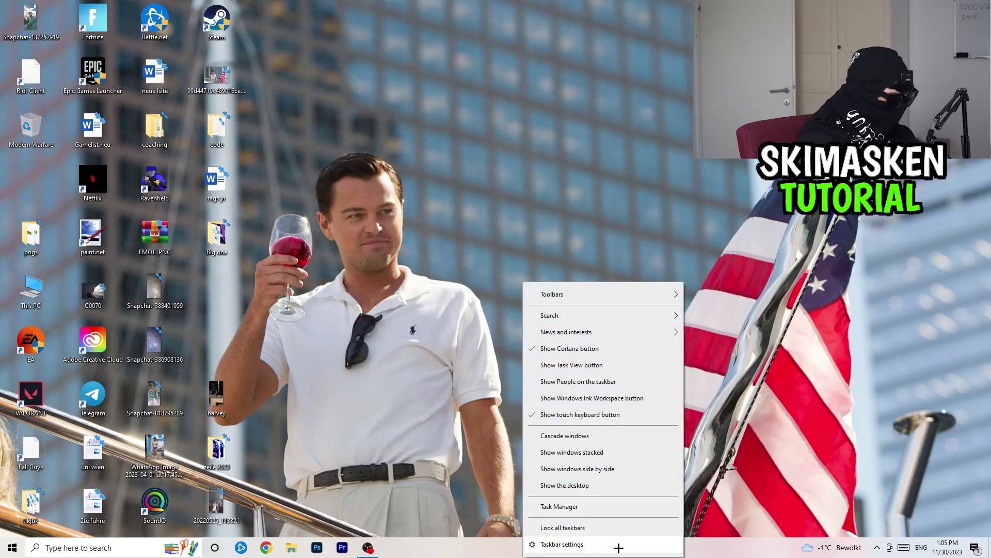
pyautogui.click(560, 507)
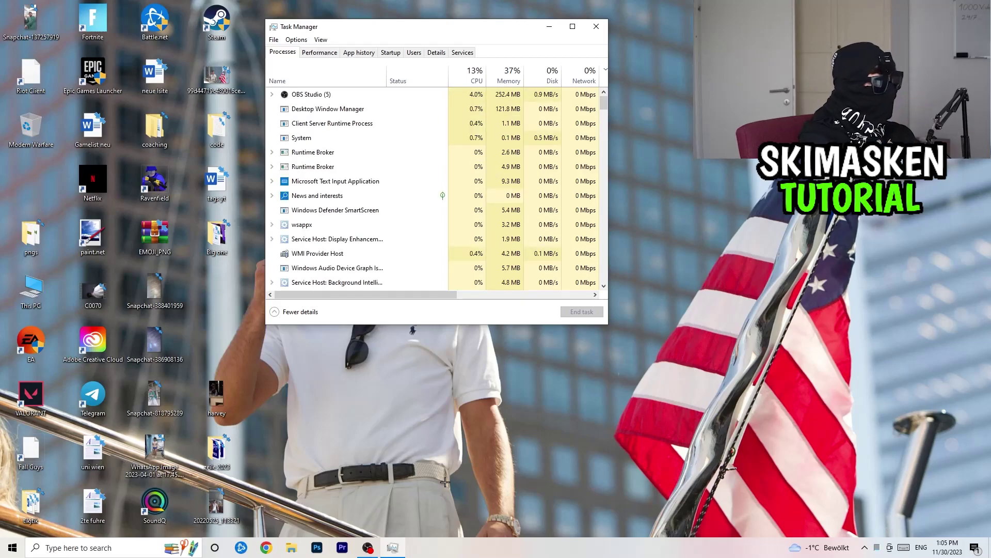
pyautogui.click(573, 27)
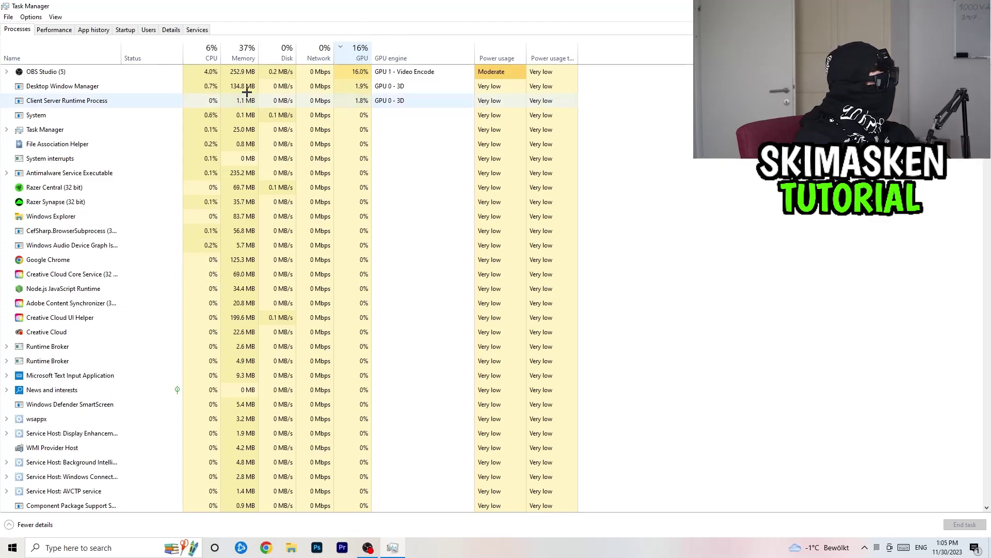
pyautogui.rightClick(105, 258)
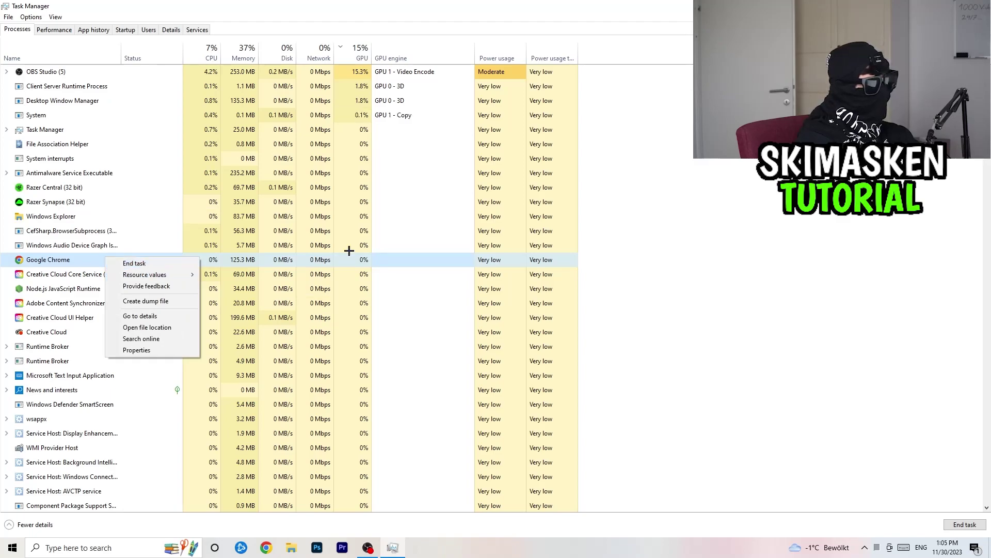
pyautogui.press('Escape')
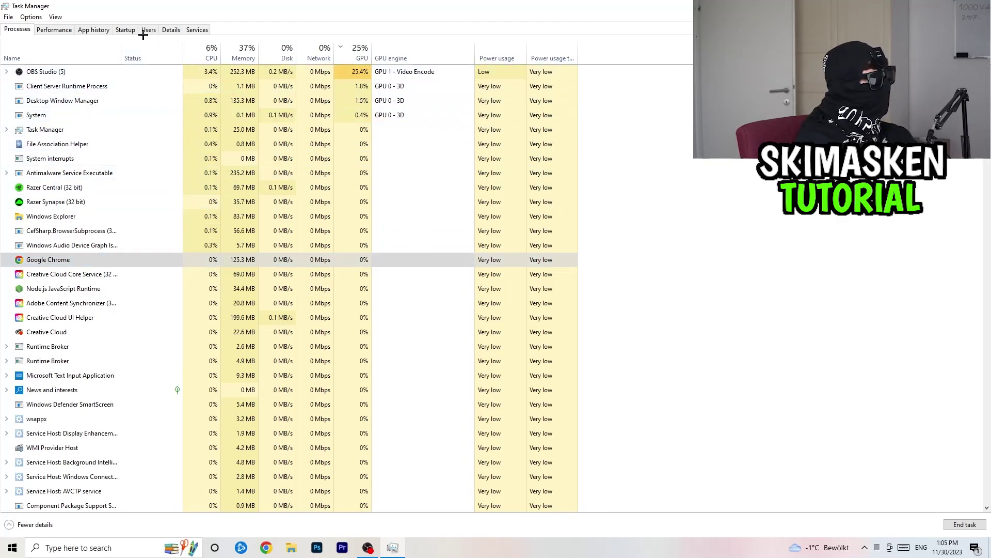
# Examine the startup programs in Task Manager and the actions available for Creative Cloud
pyautogui.click(125, 30)
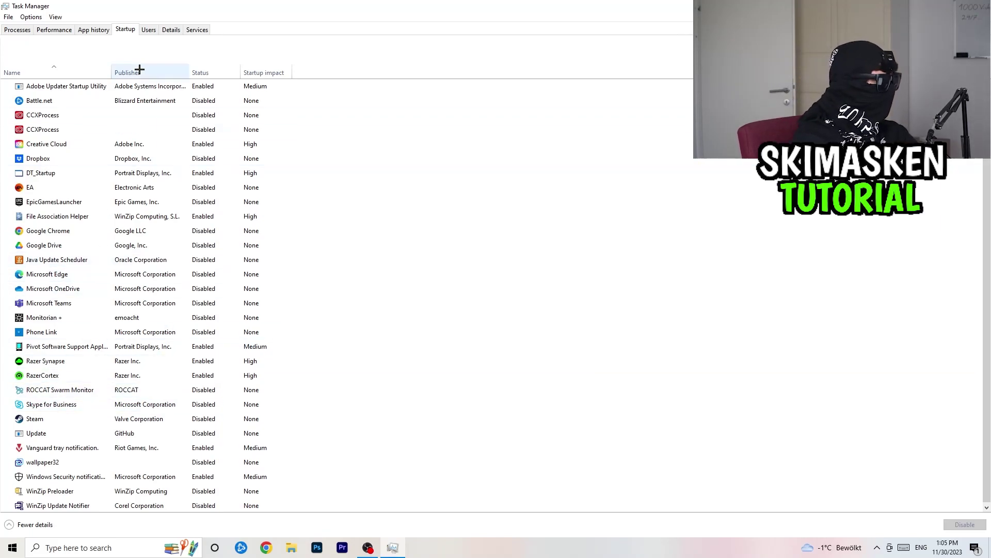
pyautogui.rightClick(211, 147)
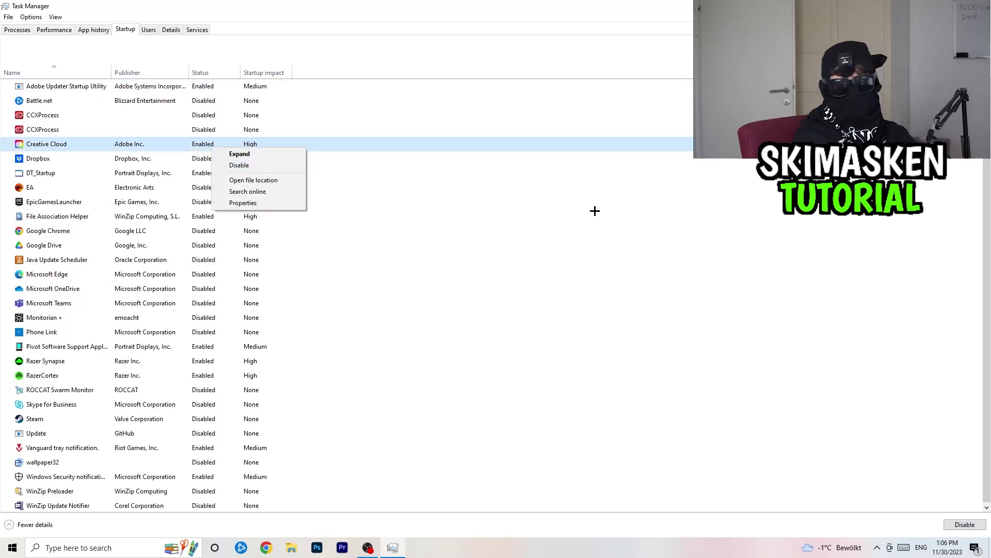
pyautogui.click(654, 214)
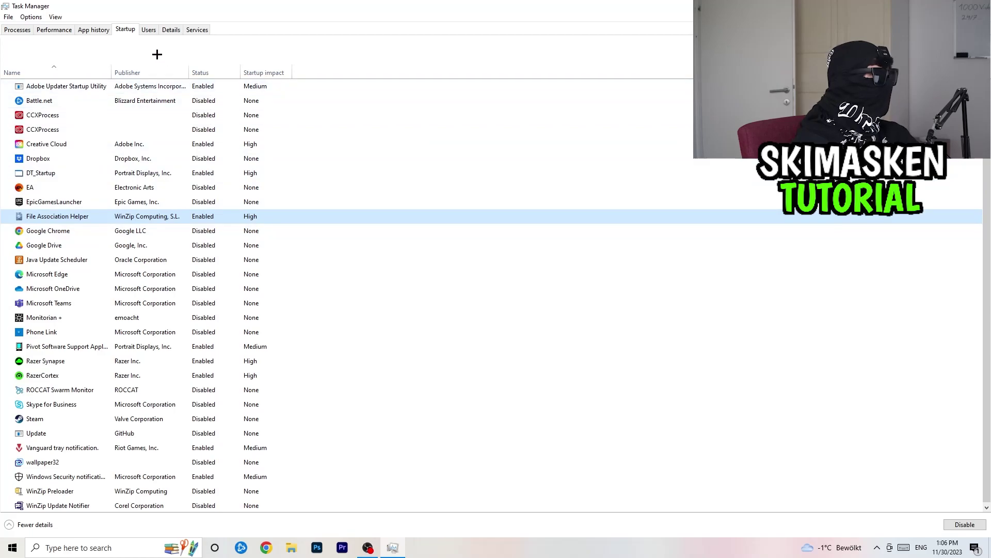
# Examine the detailed process list and the priority options for a chrome.exe process, and close Task Manager
pyautogui.click(176, 32)
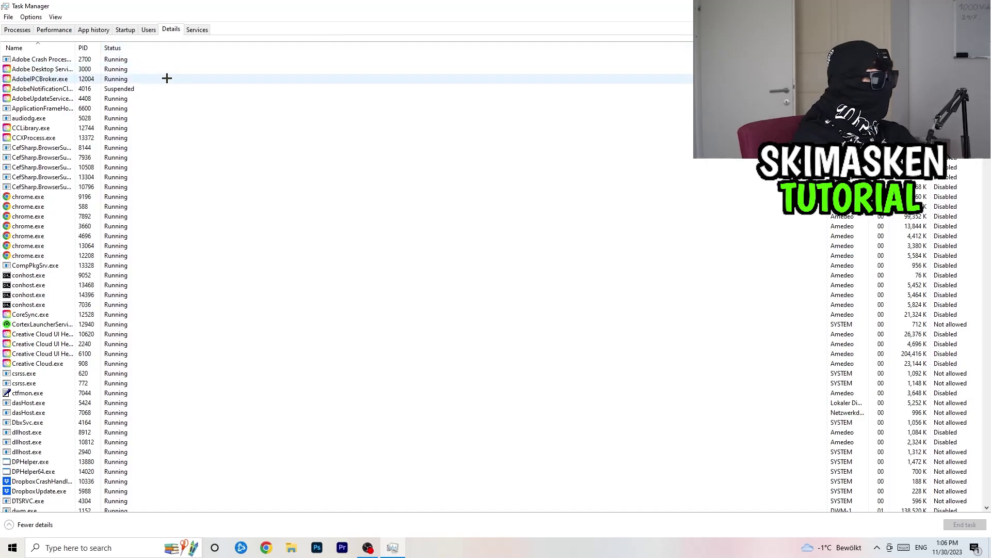
pyautogui.scroll(-10, 119, 295)
pyautogui.scroll(10, 133, 270)
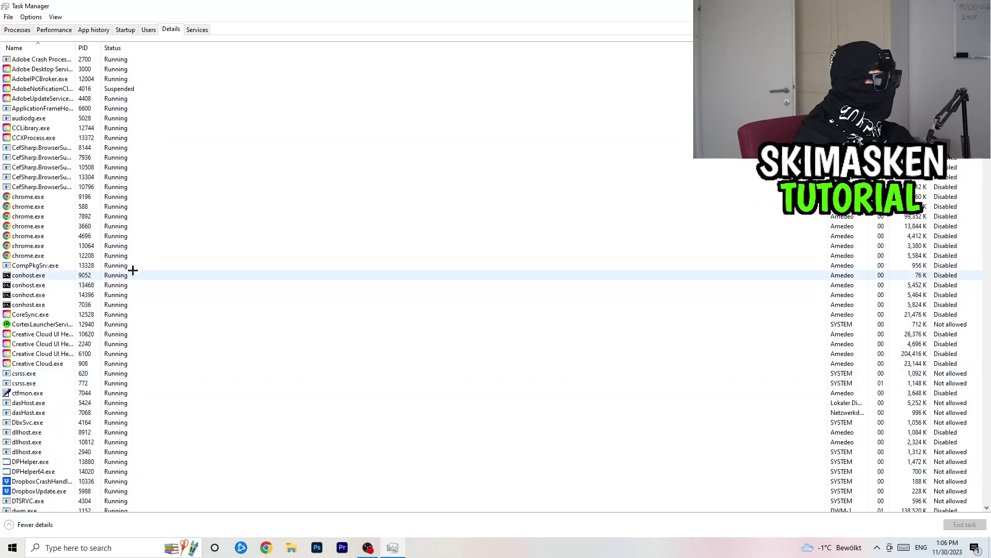
pyautogui.rightClick(48, 225)
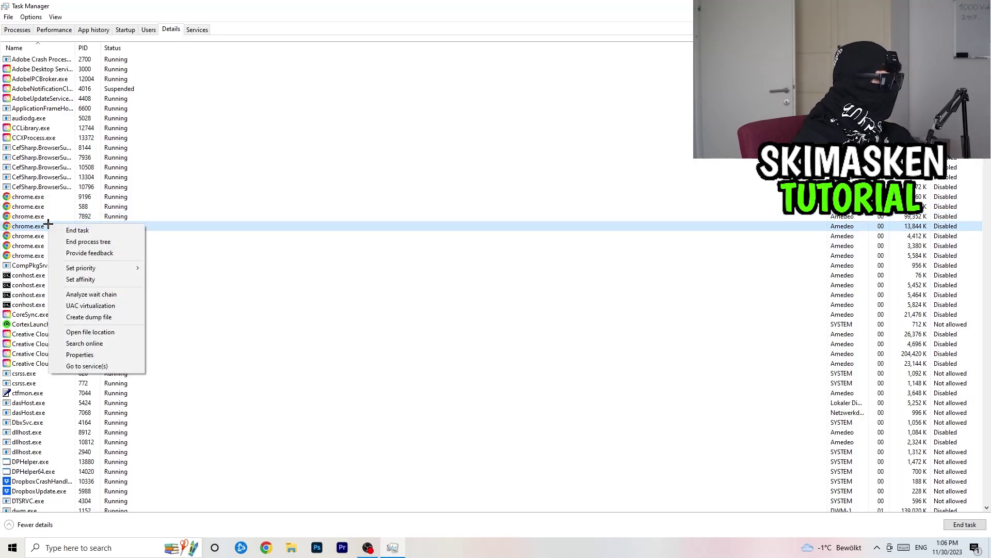
pyautogui.moveTo(110, 268)
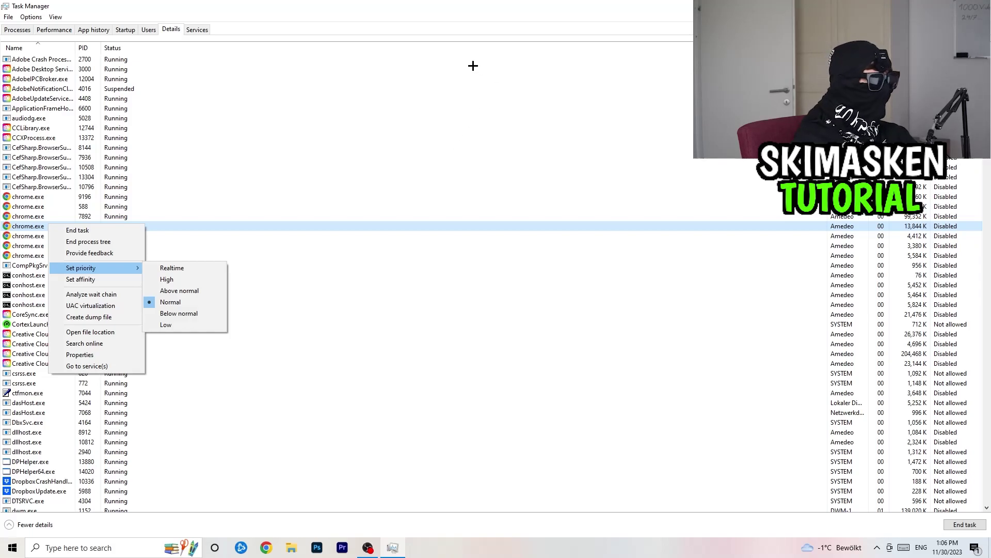
pyautogui.click(475, 34)
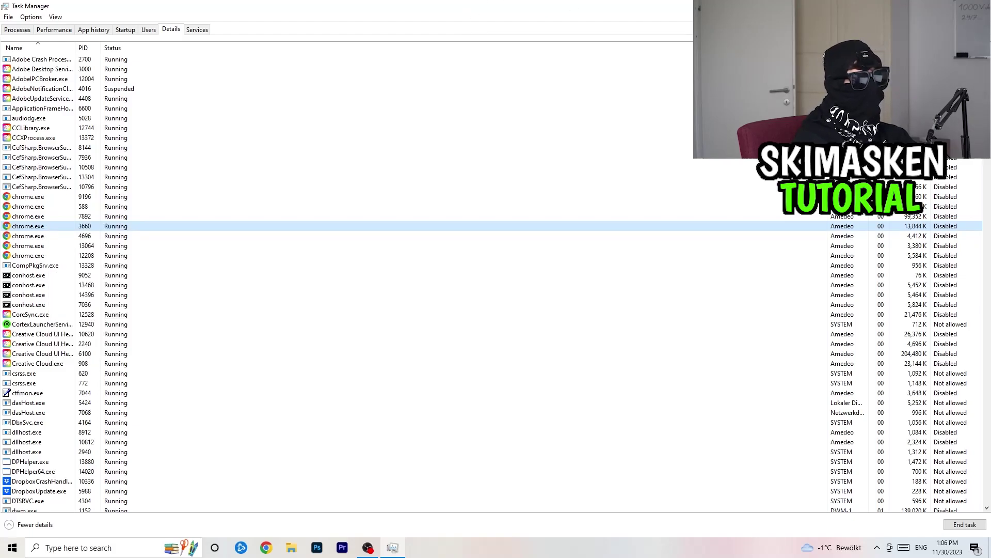
pyautogui.hotkey('alt', 'F4')
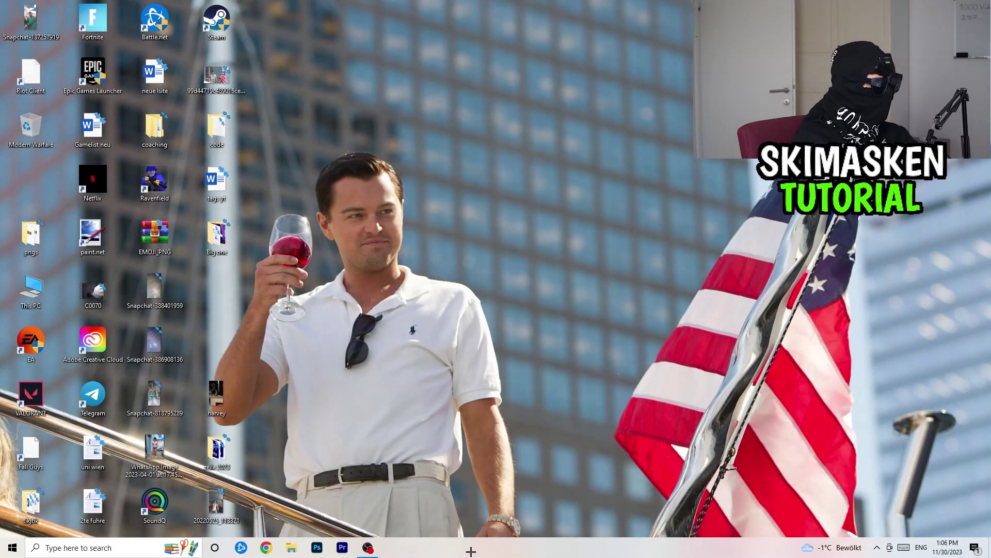
# Open the Windows Gaming settings and review the Game Bar, Captures and Game Mode options
pyautogui.click(12, 547)
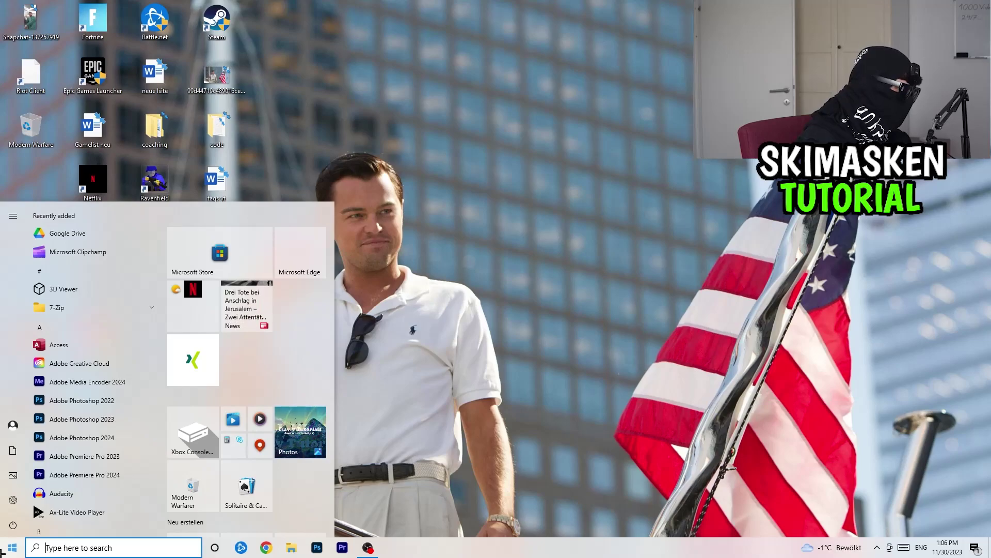
pyautogui.click(3, 499)
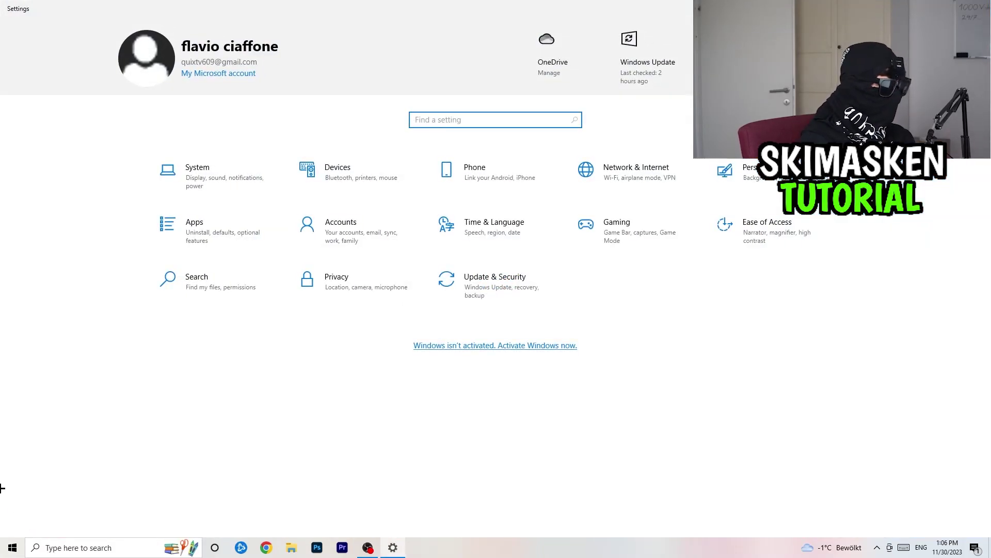
pyautogui.click(602, 230)
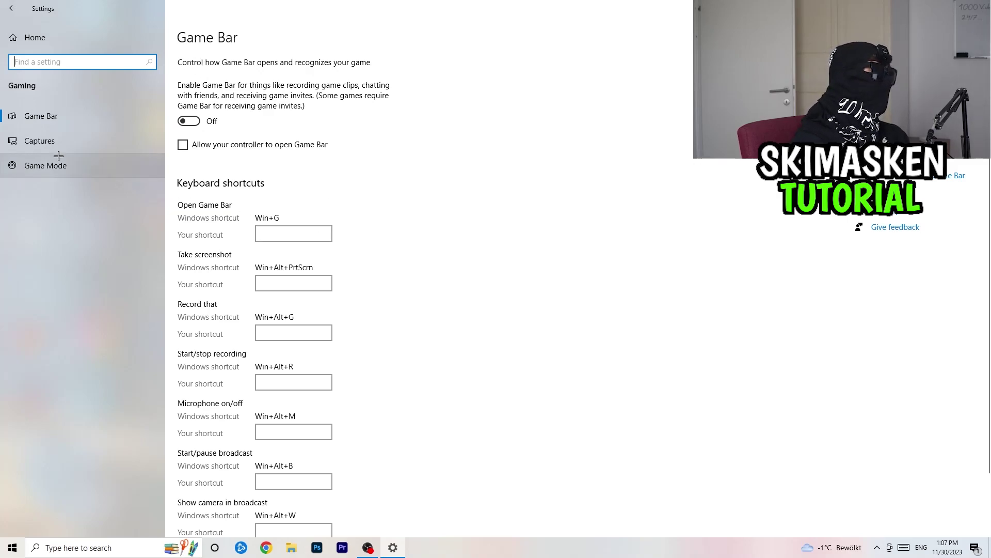
pyautogui.click(60, 140)
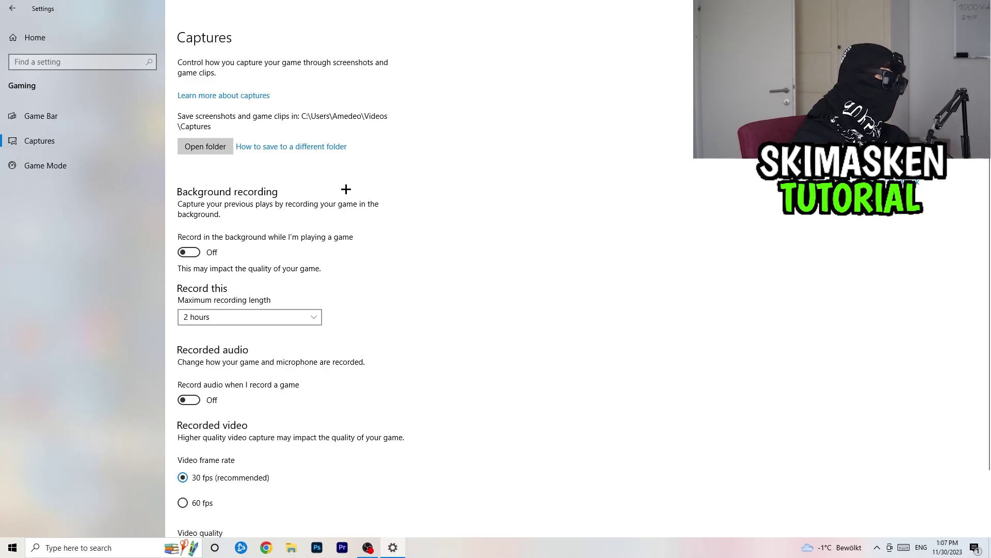
pyautogui.scroll(-3, 233, 178)
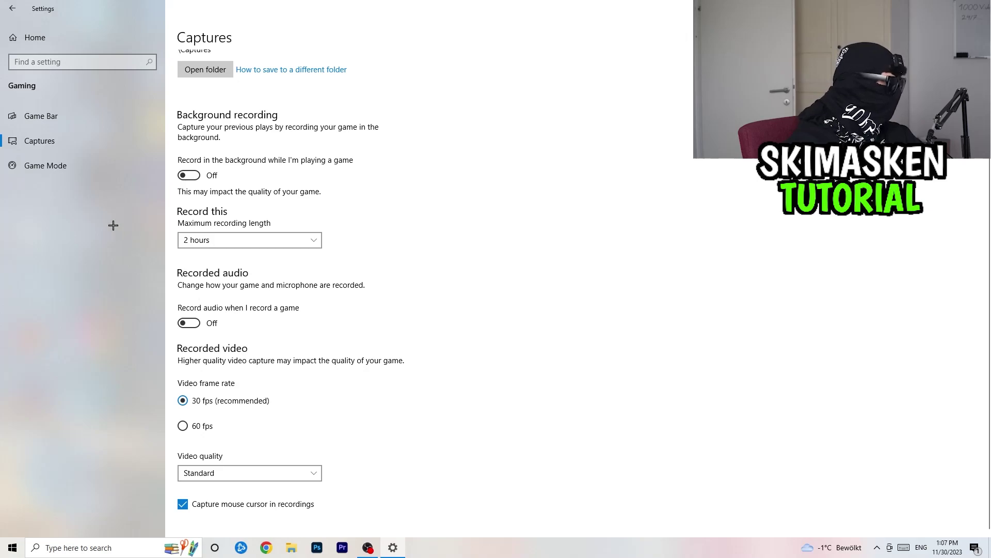
pyautogui.click(63, 167)
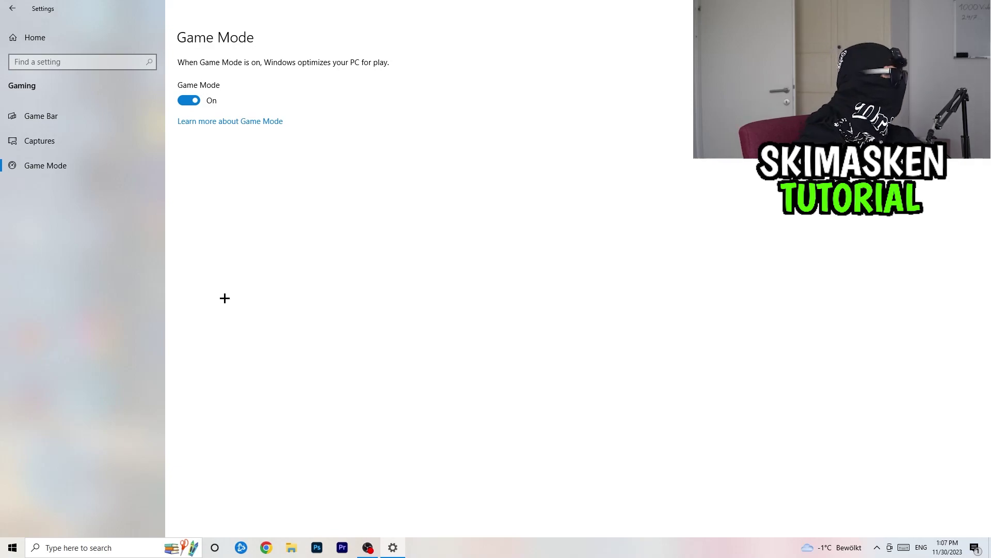
# Open the System display settings and review the available scaling and display resolution choices
pyautogui.click(12, 8)
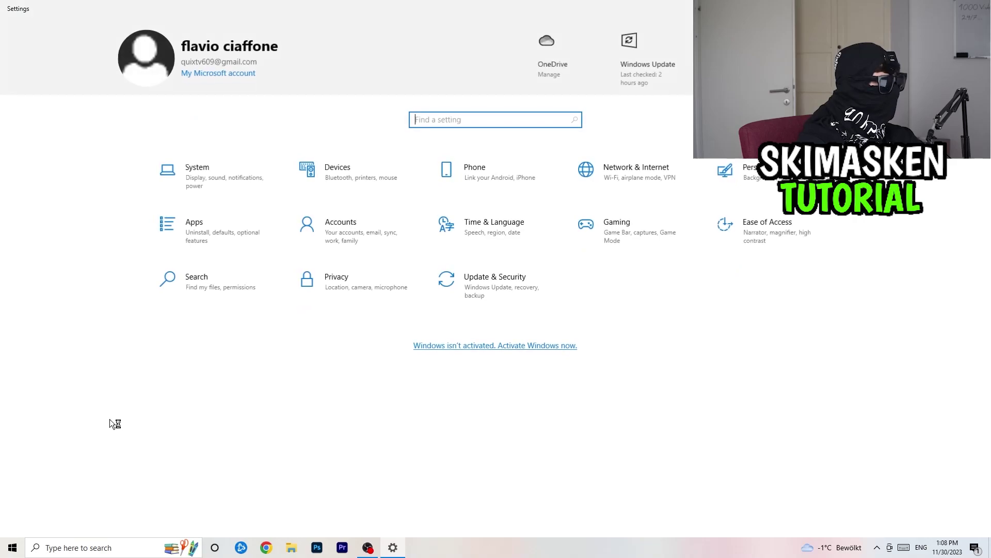
pyautogui.click(201, 181)
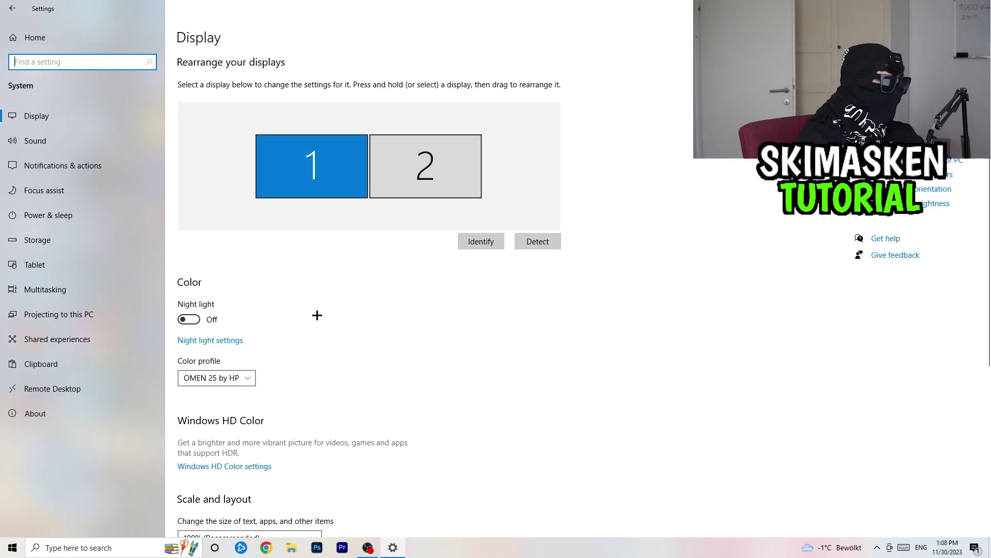
pyautogui.scroll(-5, 356, 203)
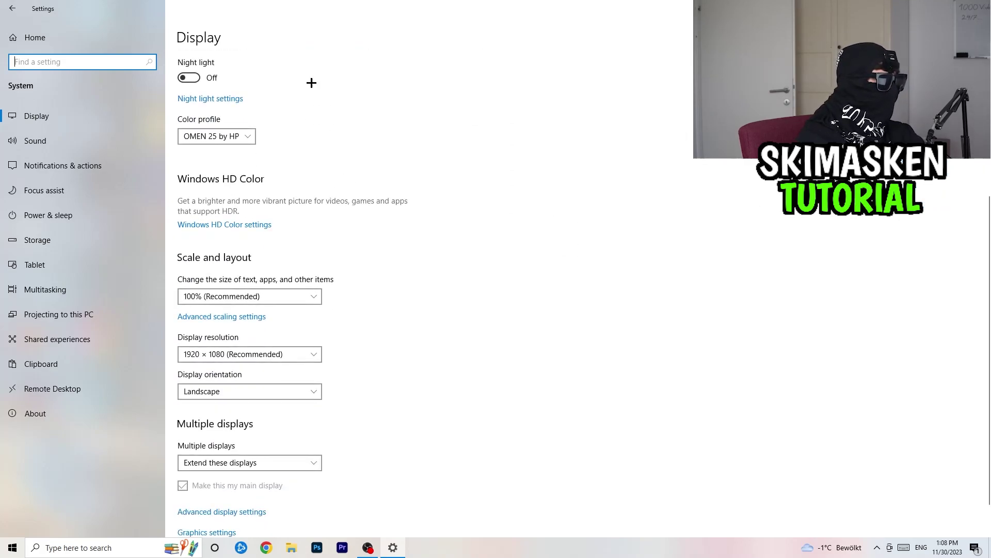
pyautogui.scroll(-1, 315, 93)
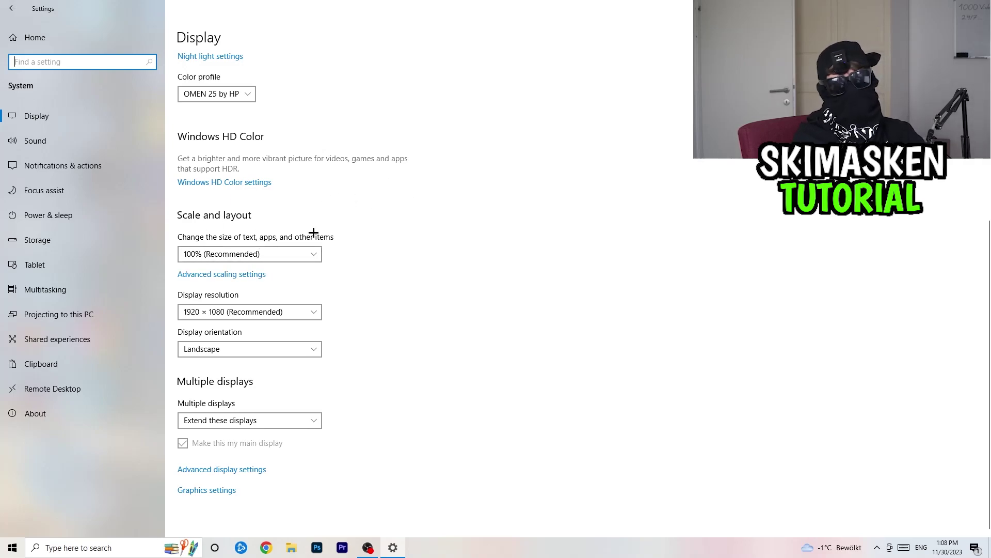
pyautogui.click(315, 253)
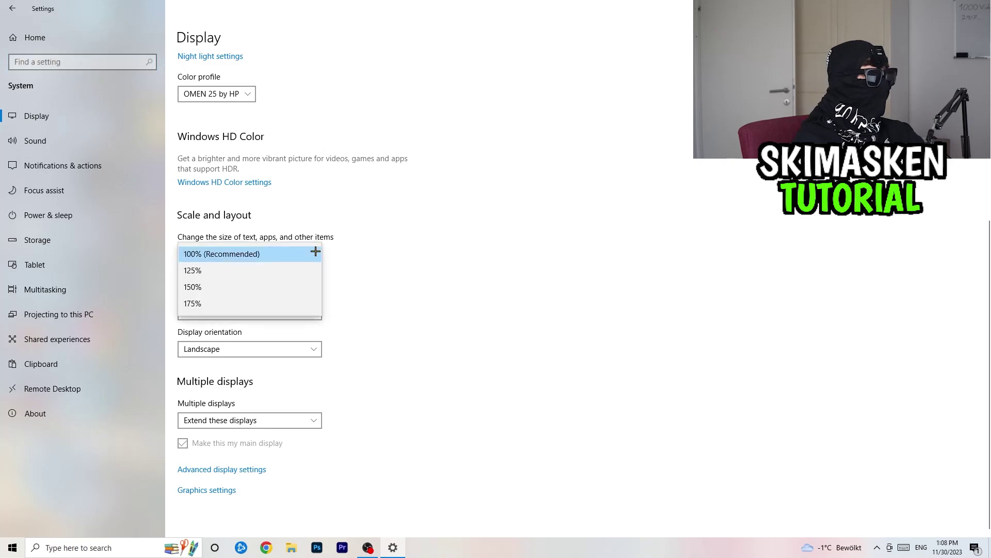
pyautogui.click(493, 238)
pyautogui.click(291, 312)
pyautogui.click(438, 266)
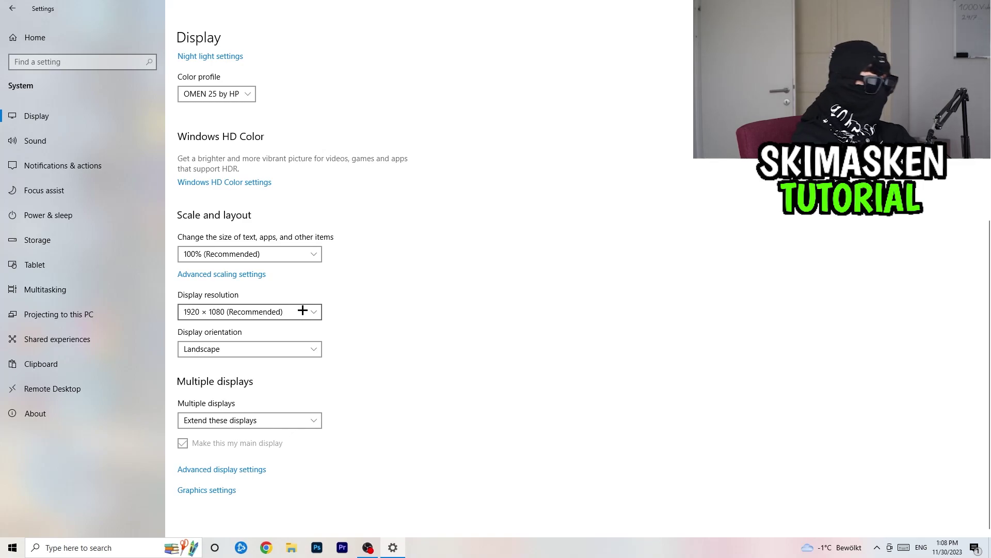
# Open the additional power settings from Power & sleep, review the preferred and additional power plans, and close Power Options
pyautogui.click(89, 213)
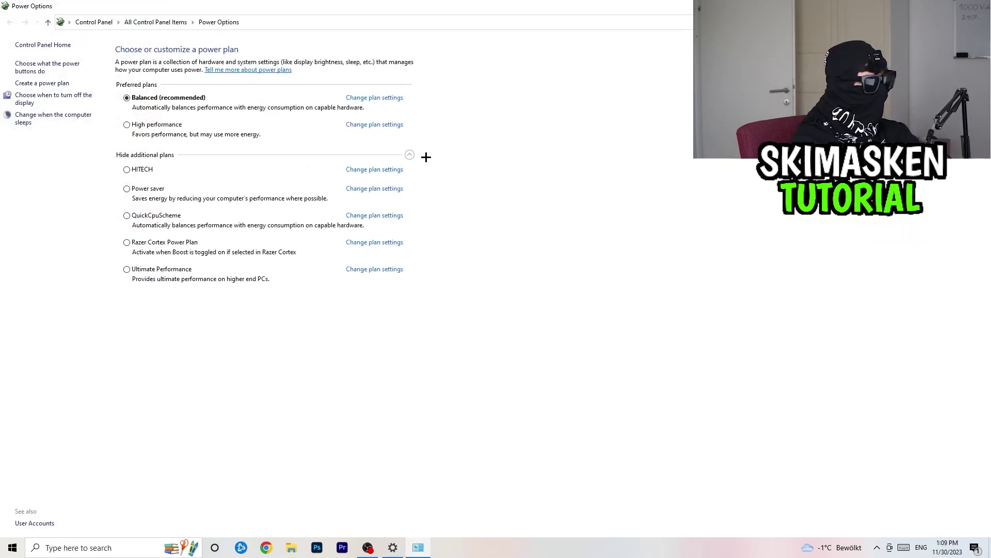
pyautogui.click(409, 155)
pyautogui.click(410, 155)
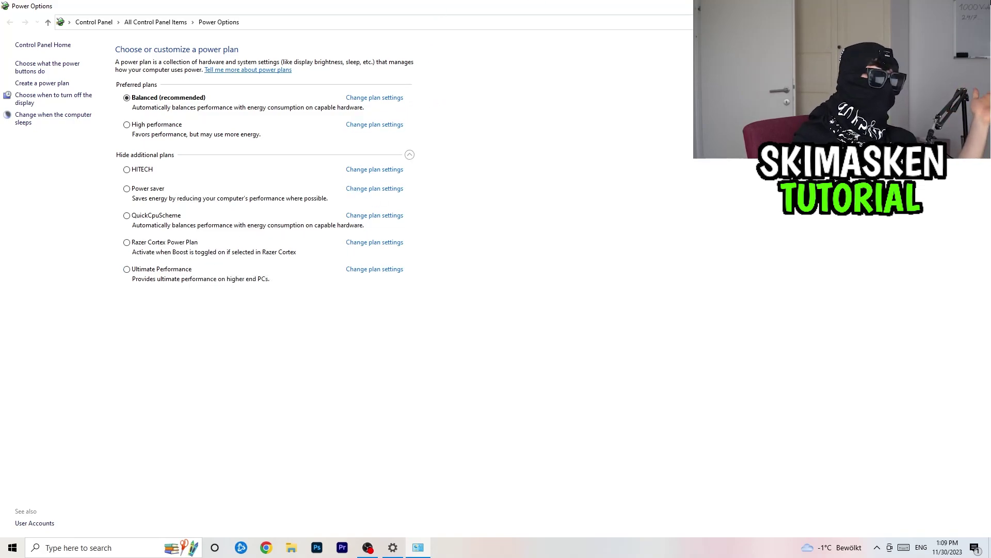
pyautogui.hotkey('alt', 'F4')
# Open the Storage Sense configuration from the system storage settings and review the choices for how often it runs
pyautogui.click(82, 237)
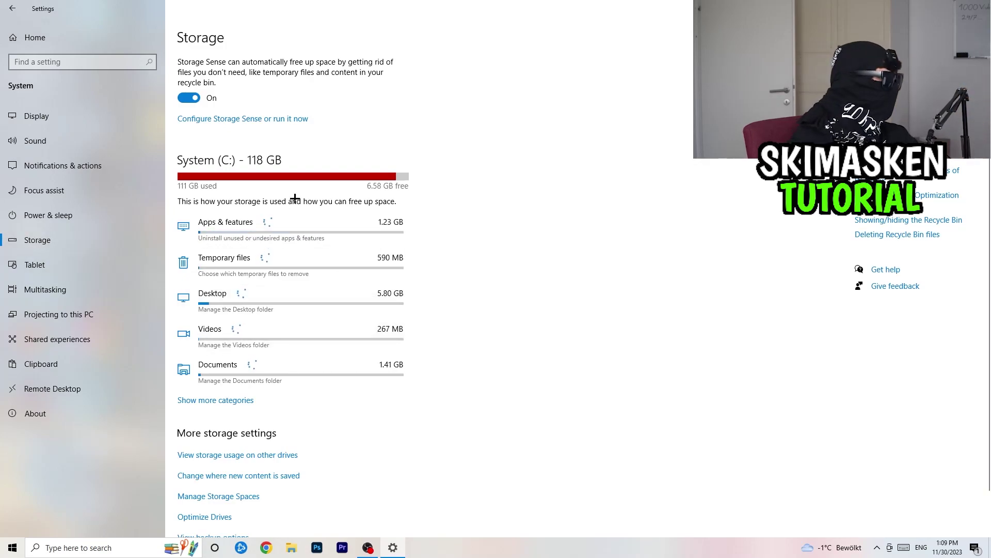
pyautogui.click(232, 122)
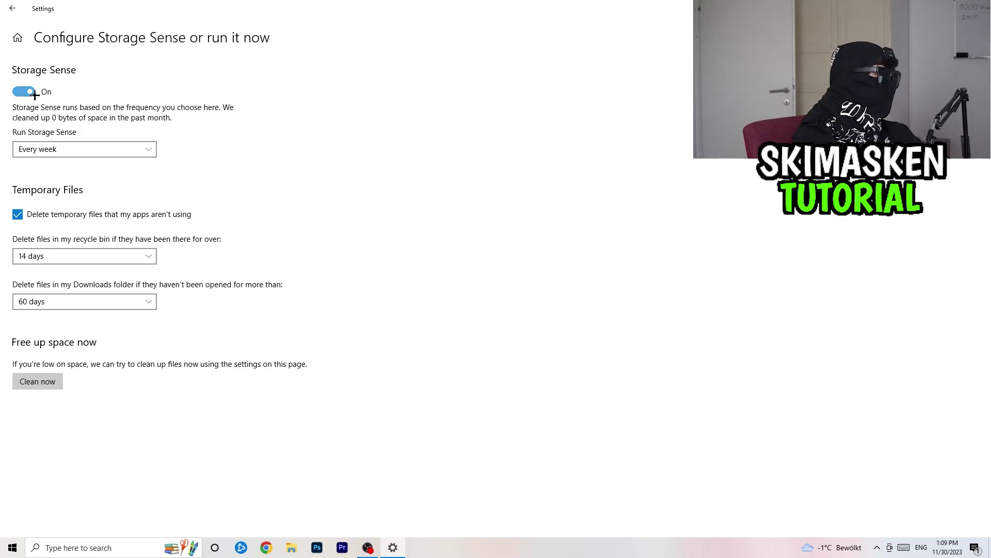
pyautogui.click(66, 149)
pyautogui.click(73, 150)
pyautogui.click(136, 151)
pyautogui.click(136, 151)
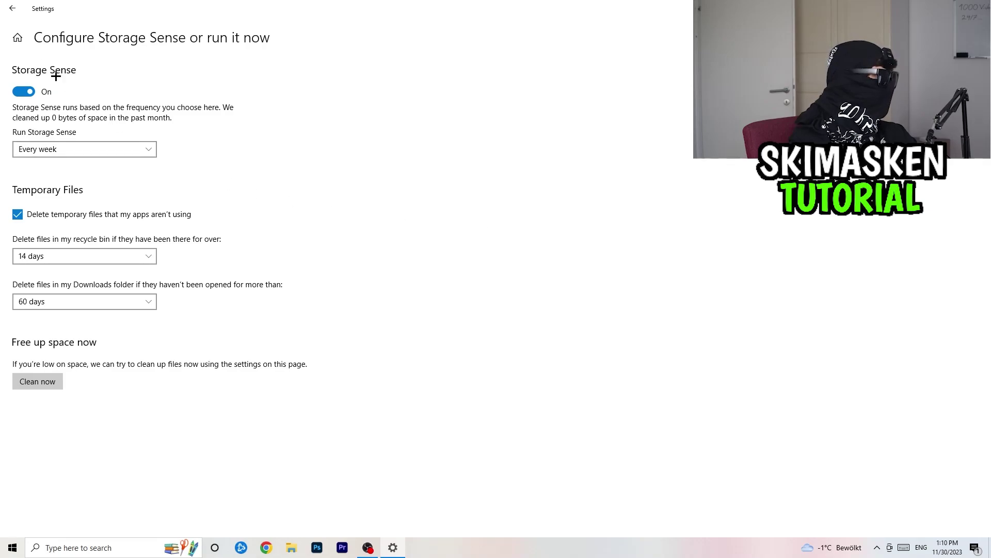
# Return to the Settings home page, check the Windows Update status under Update & Security, and close Settings
pyautogui.click(12, 9)
pyautogui.click(12, 8)
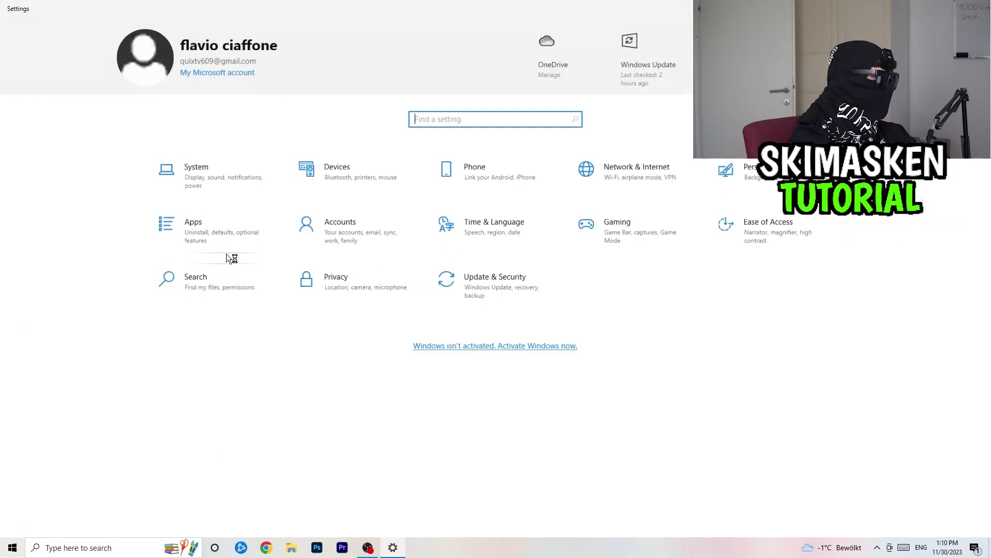
pyautogui.click(465, 277)
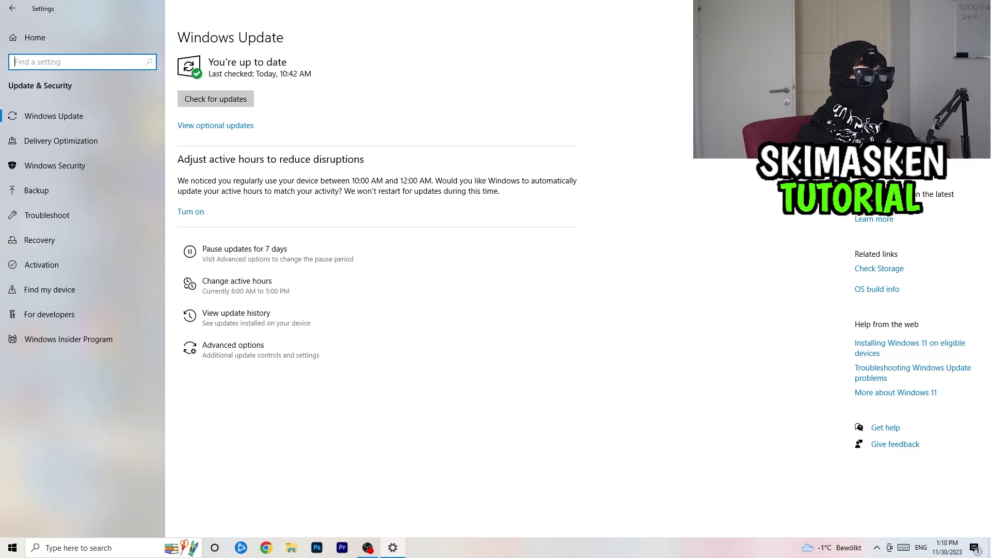
pyautogui.hotkey('alt', 'F4')
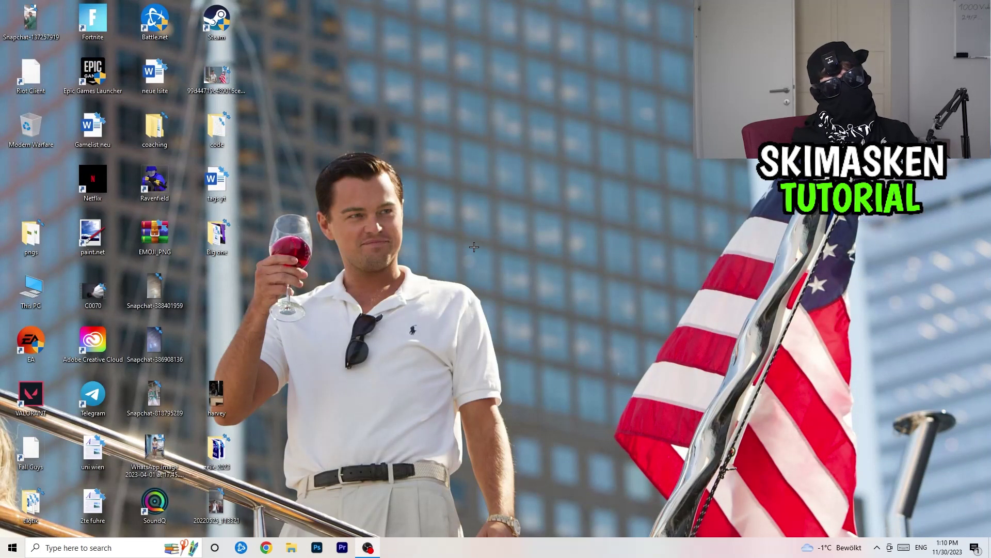